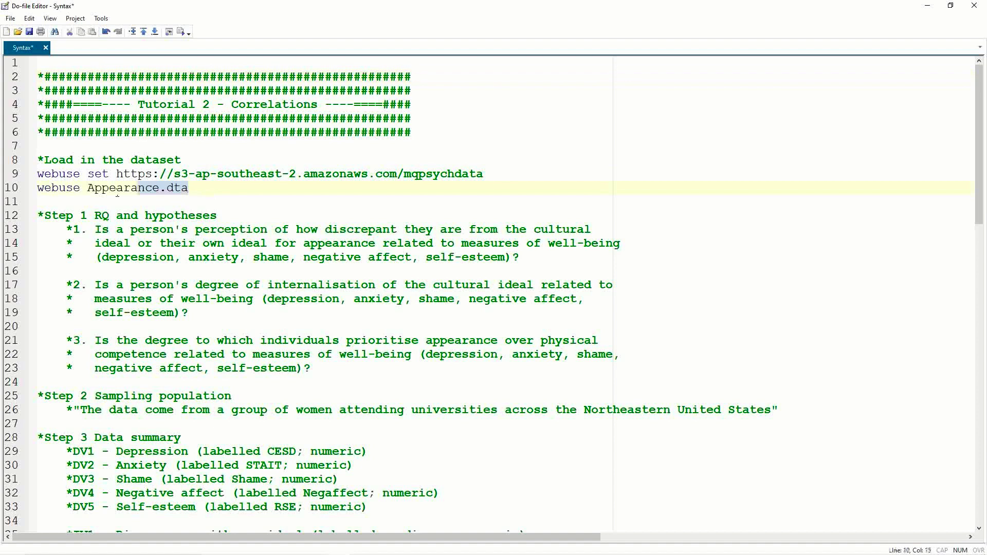
Run the two webuse lines to load Appearance.dta from the mqpsychdata web address, and check the loaded variables in the main Stata window
drag(207, 193, 37, 175)
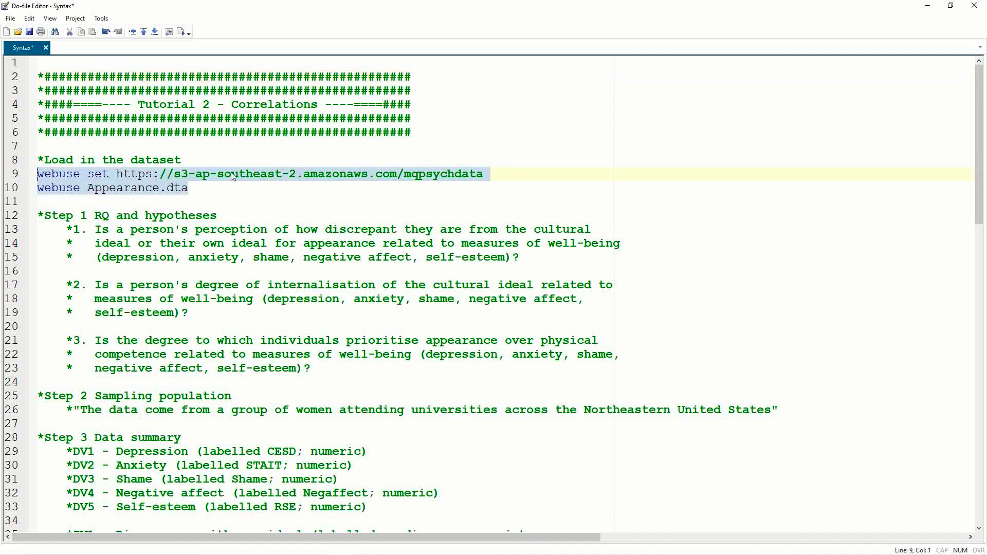
key(ctrl+d)
key(alt+Tab)
key(alt+Tab)
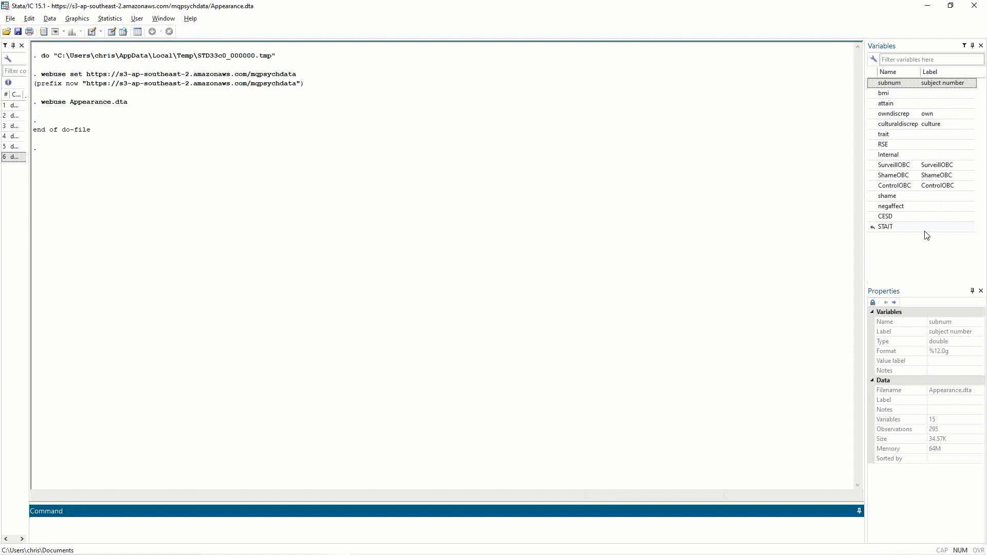
key(alt+Tab)
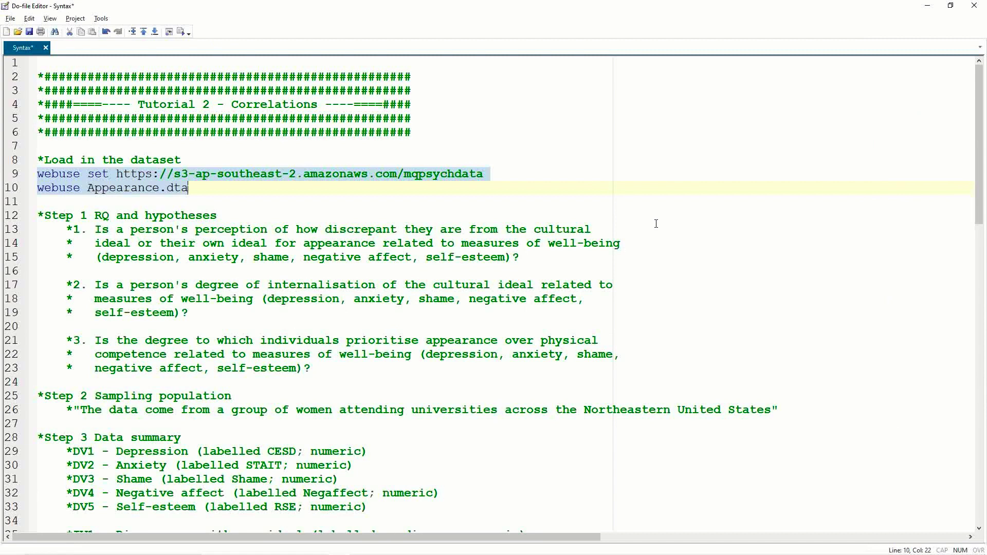
click(310, 197)
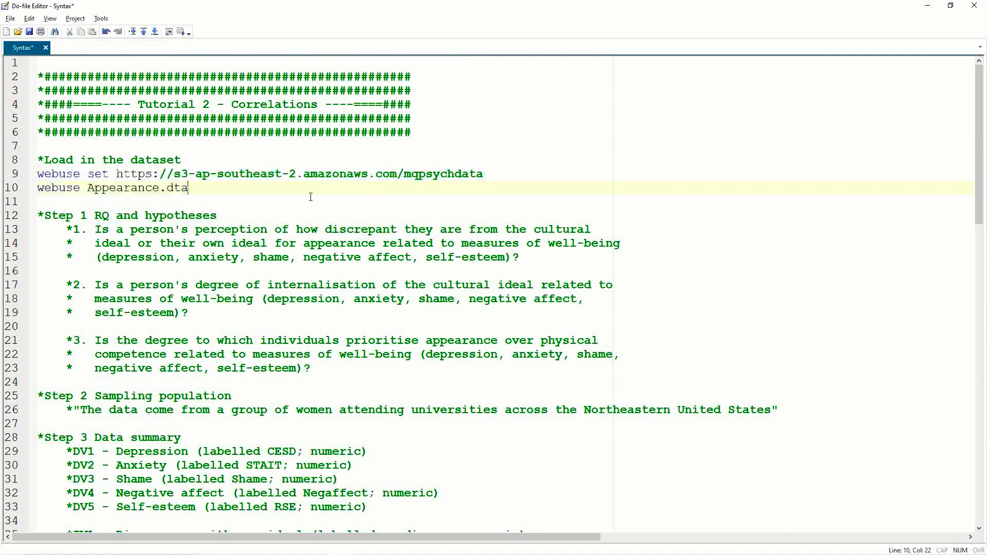
Read through the Step 1 research questions, noting the well-being measures in each, along with the sampling population and data summary notes
scroll(311, 197, down, 1)
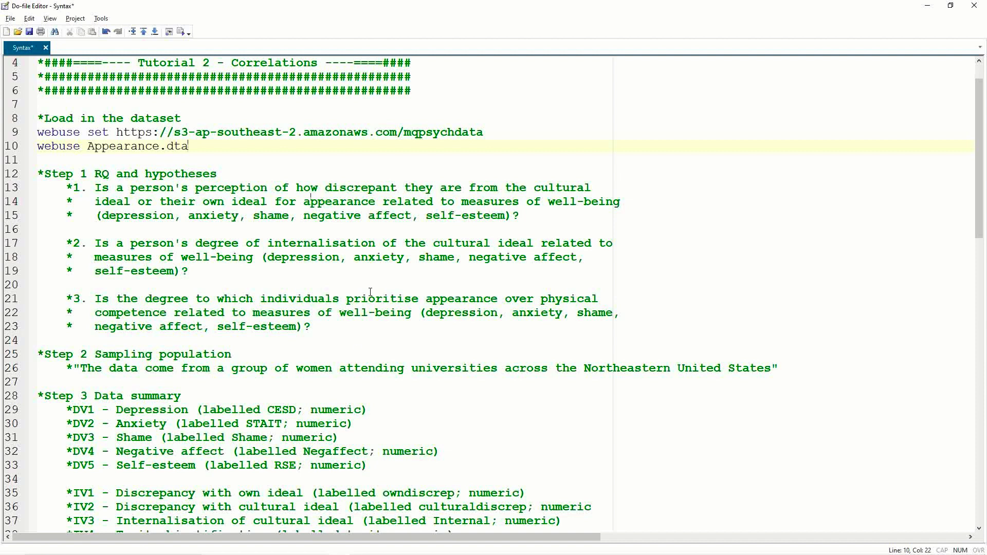
scroll(441, 312, down, 2)
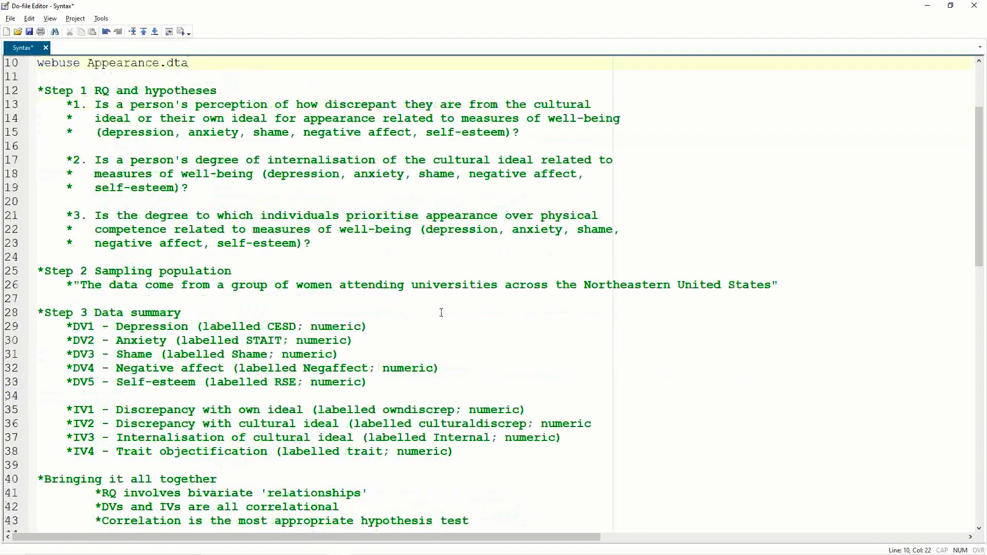
scroll(441, 313, down, 1)
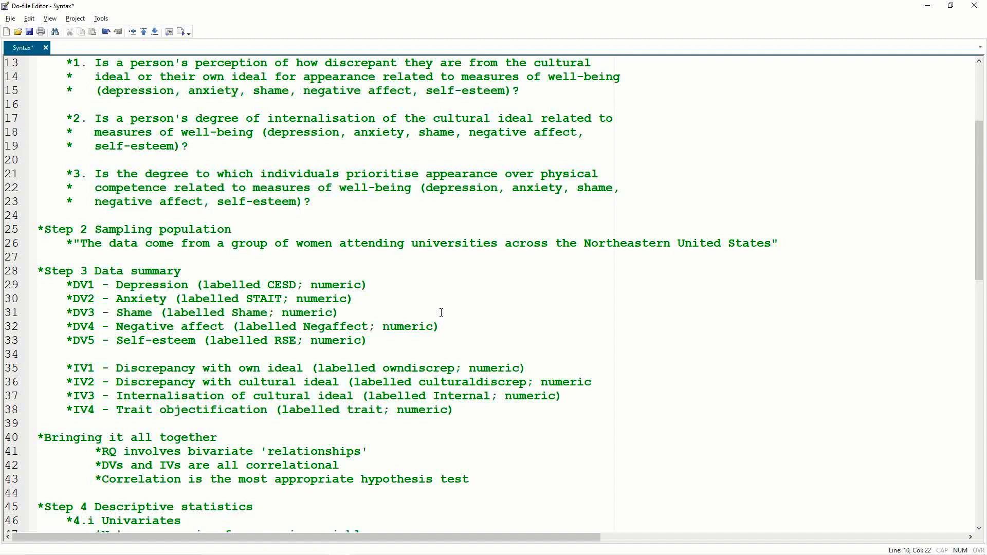
scroll(441, 313, down, 1)
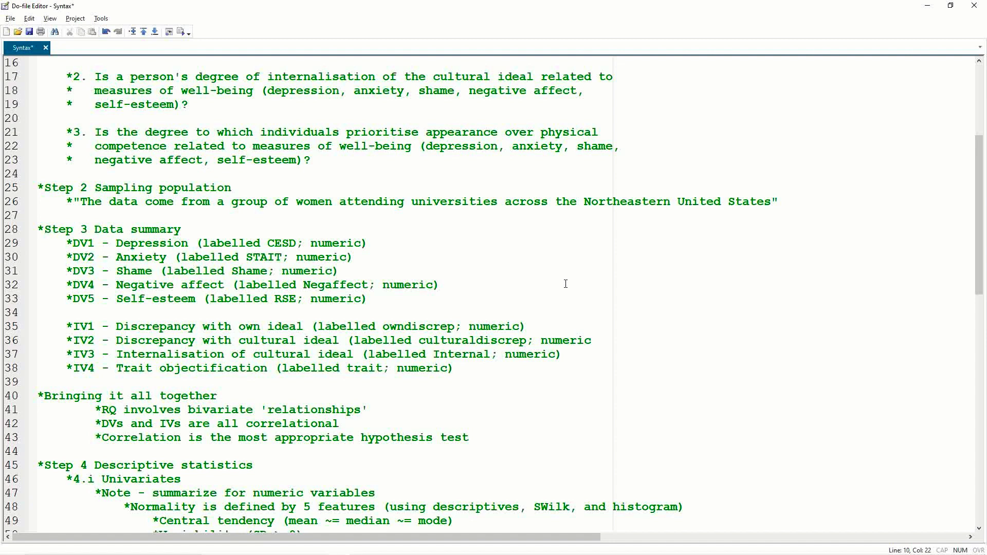
scroll(566, 284, up, 4)
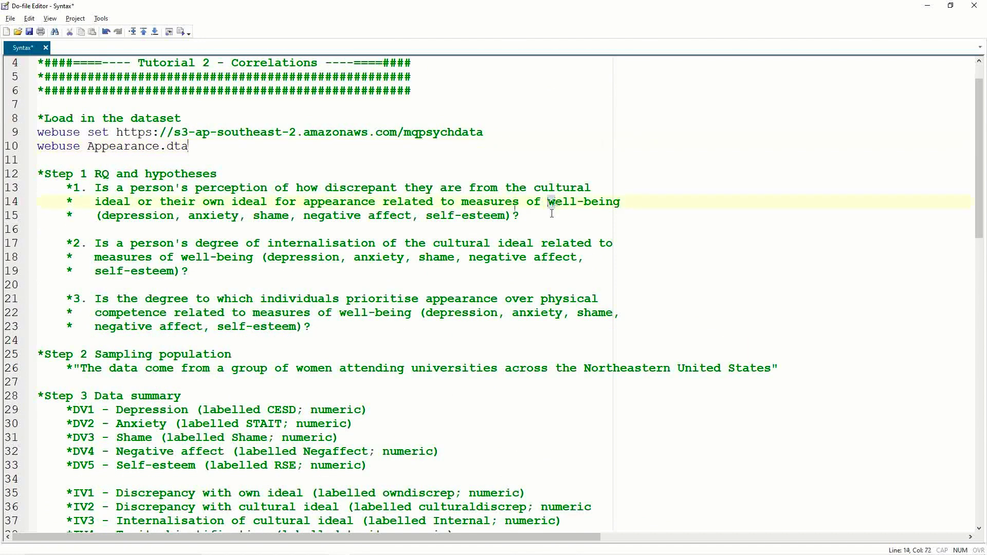
drag(560, 205, 550, 215)
drag(190, 259, 198, 272)
drag(351, 315, 354, 329)
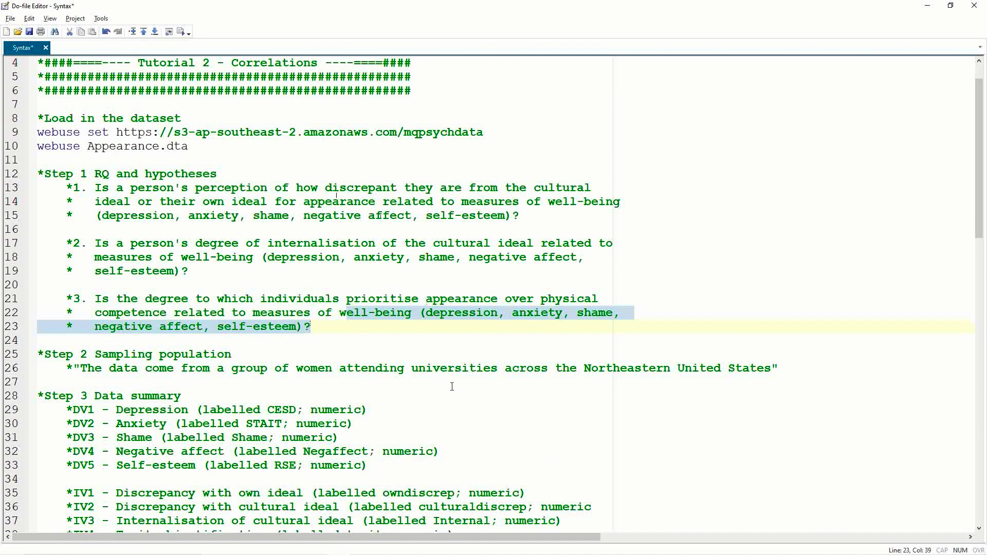
scroll(452, 386, down, 3)
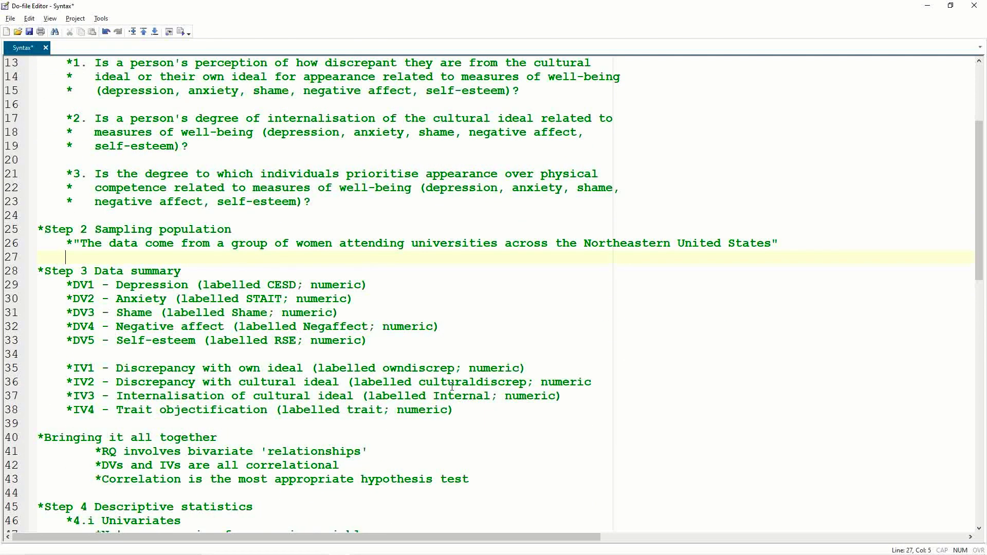
scroll(452, 386, down, 2)
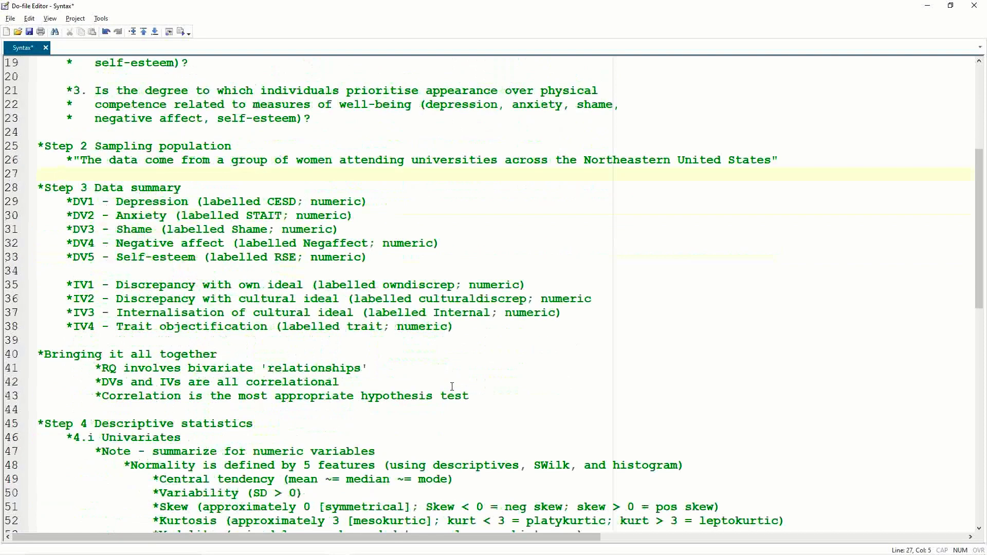
Examine the dependent and independent variable lists in the Step 3 data summary, including their labels and data types
click(370, 257)
click(83, 264)
drag(73, 263, 86, 262)
click(82, 289)
drag(73, 288, 89, 291)
click(464, 234)
scroll(624, 293, down, 2)
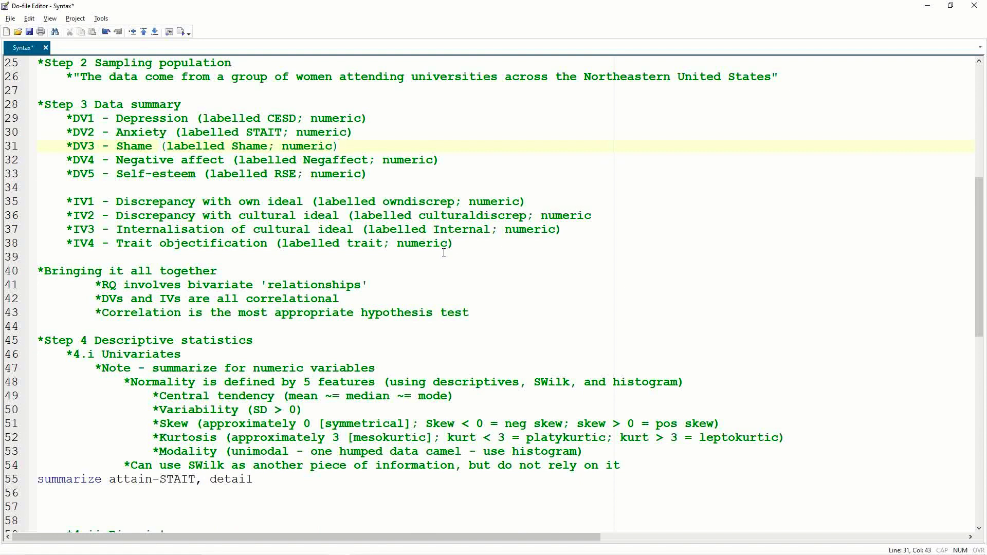
Add the missing closing parenthesis to the IV2 comment and reword the DVs and IVs note to "DVs and IVs are all numeric"
click(603, 219)
scroll(603, 219, up, 4)
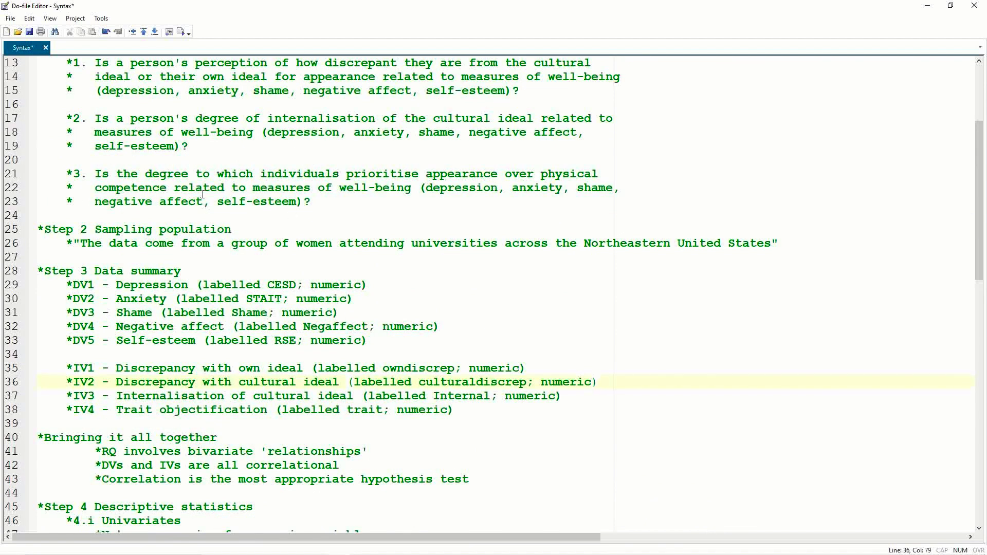
scroll(326, 415, down, 2)
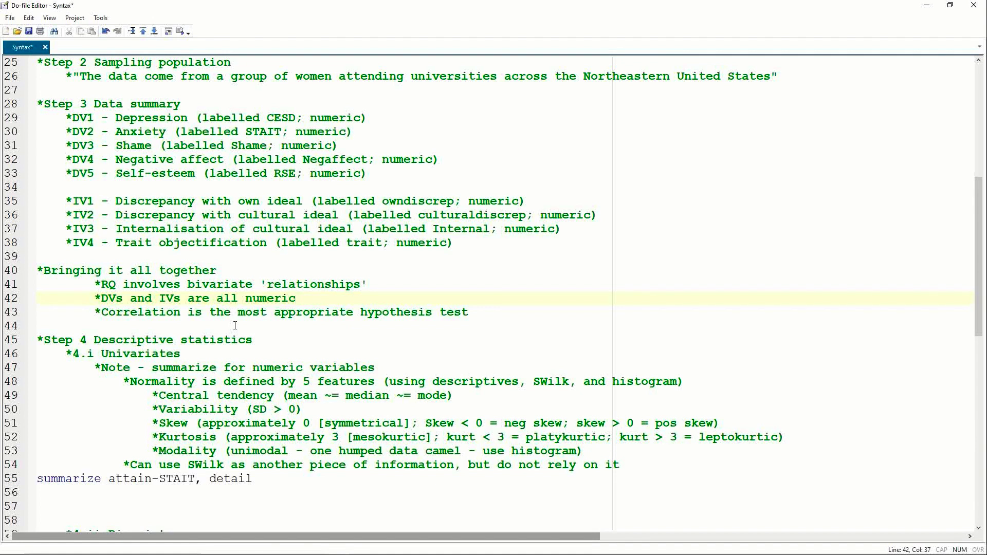
key(Up)
key(Up)
Examine the word "related" in all three research questions and compare it with the notes under "Bringing it all together"
scroll(250, 279, up, 4)
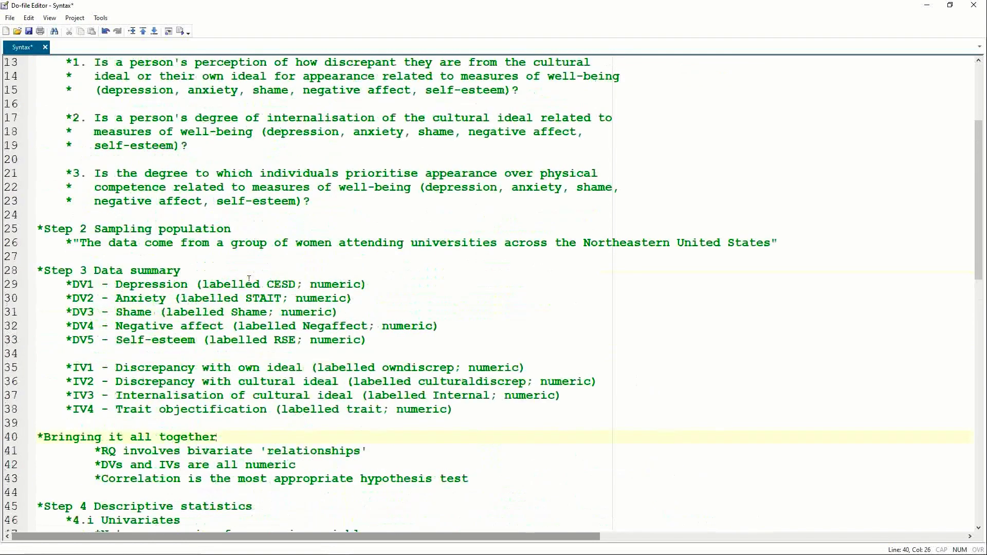
scroll(249, 279, up, 3)
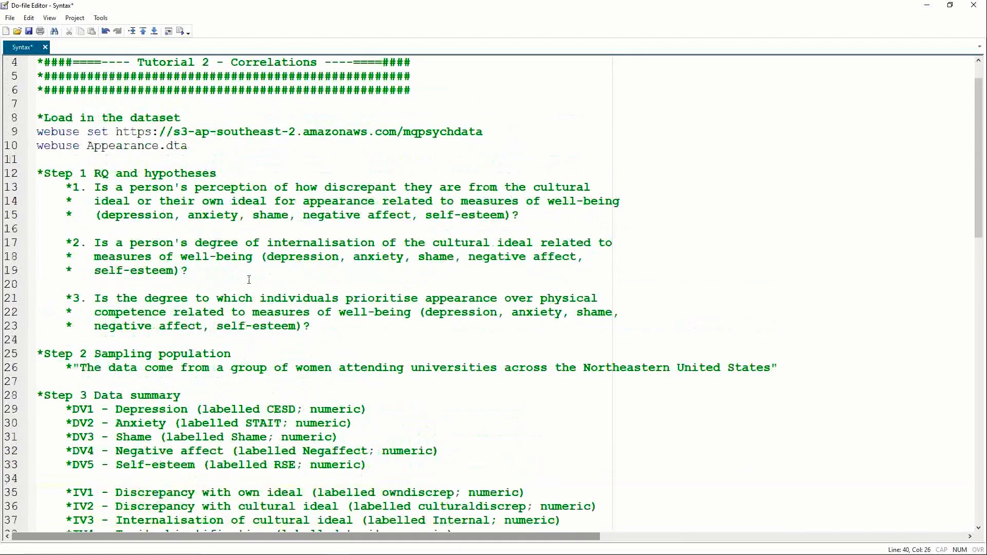
double_click(401, 206)
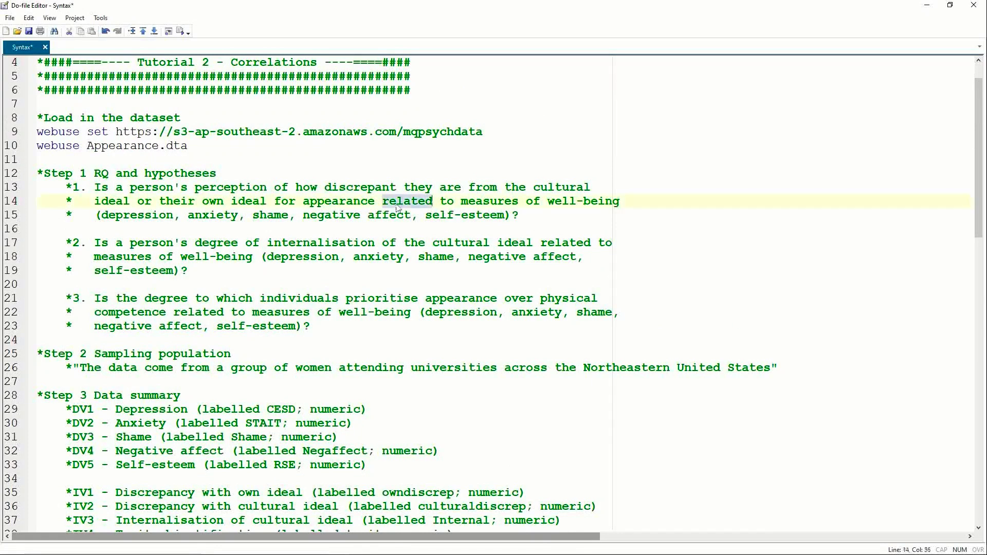
double_click(561, 249)
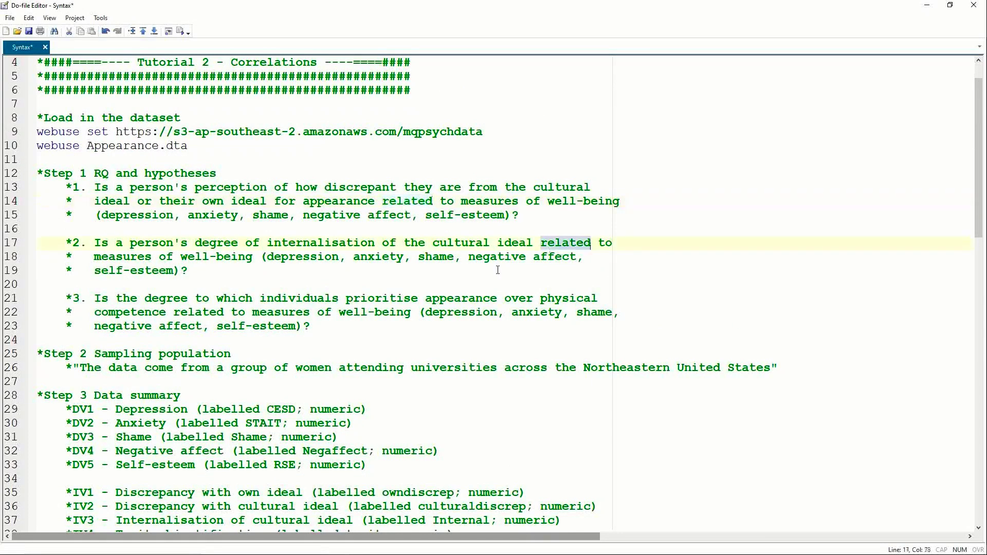
click(196, 318)
double_click(196, 313)
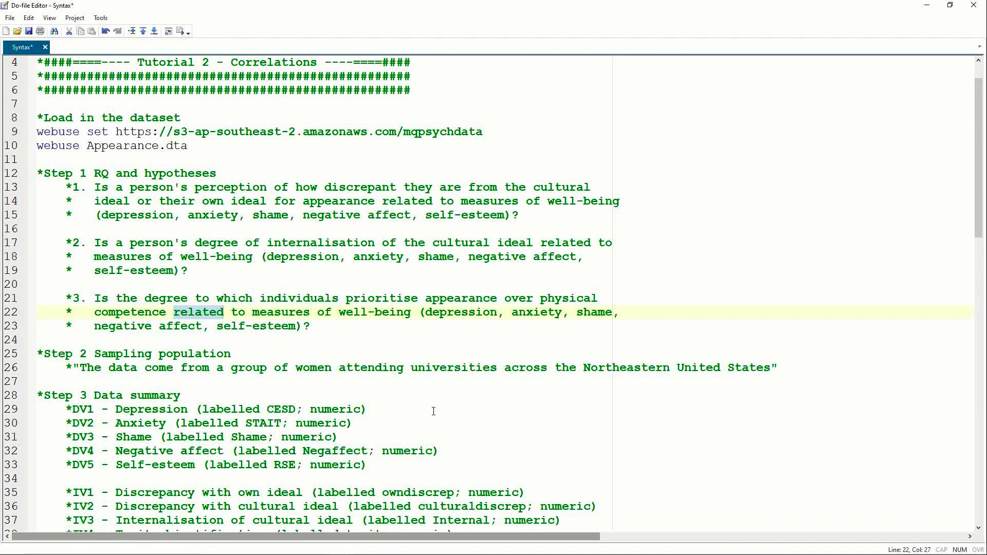
scroll(433, 411, down, 8)
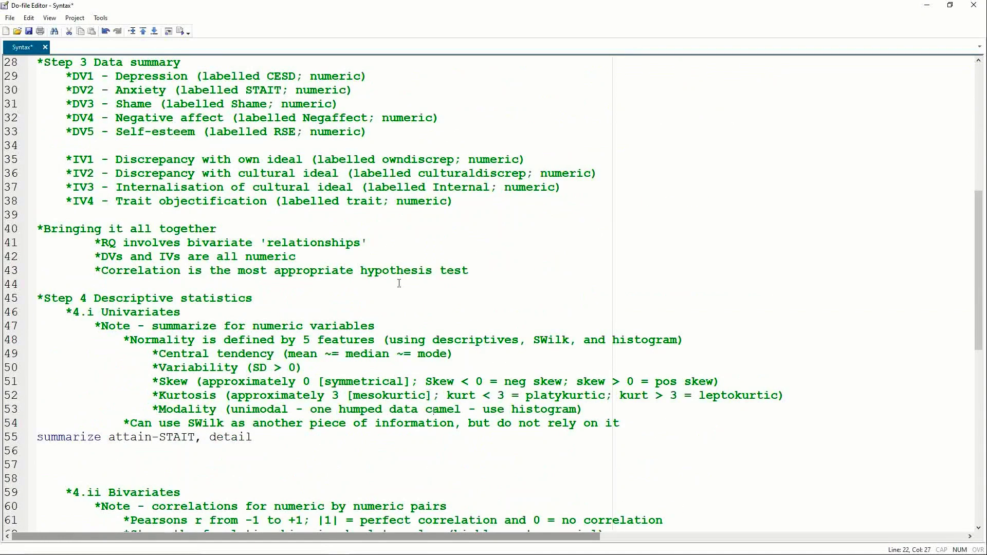
click(390, 250)
Below the correlation test note, add the comment "*Design experimental, quasi-experimental, correlational/observational" after a blank line
click(492, 272)
scroll(492, 272, down, 2)
scroll(492, 272, down, 2)
scroll(492, 272, down, 1)
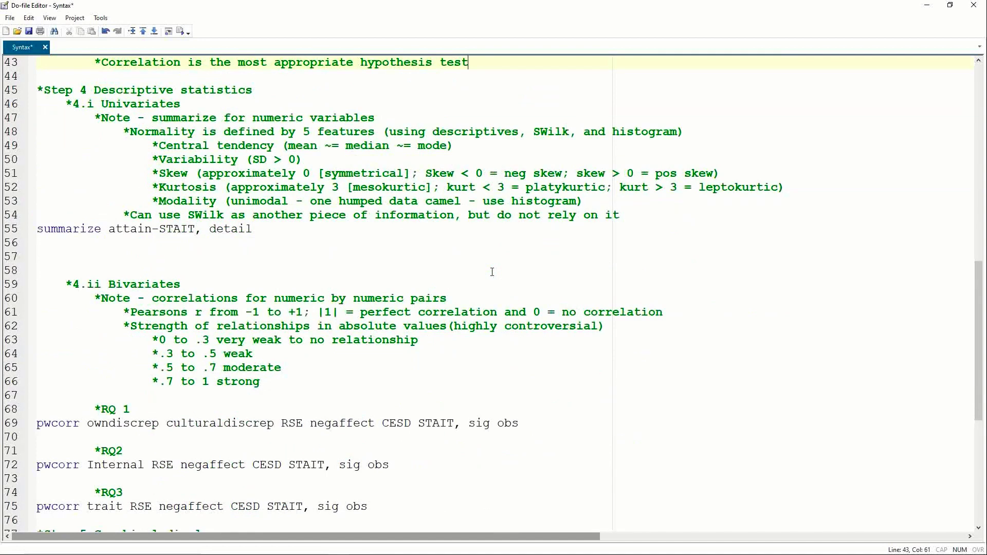
scroll(492, 272, up, 5)
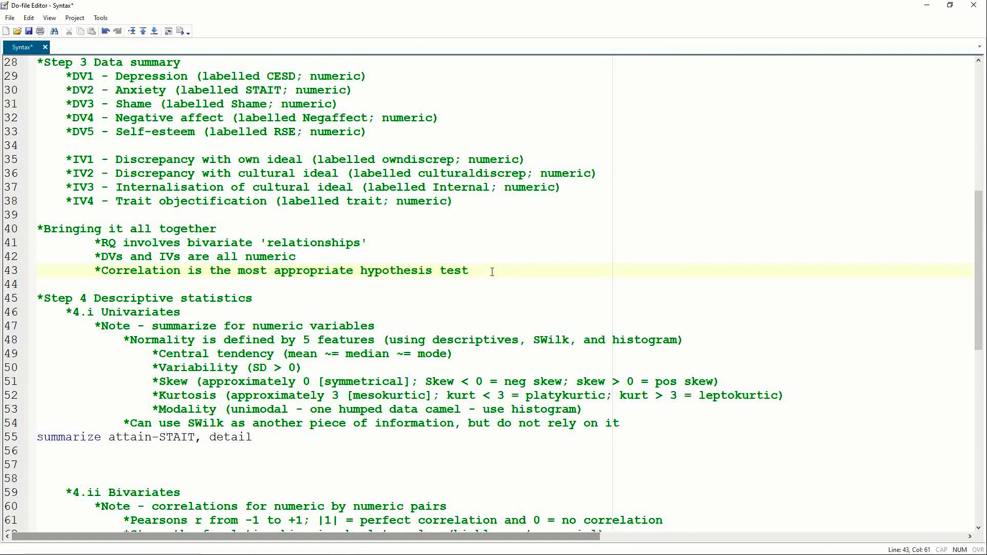
key(Return)
key(Return)
text(*)
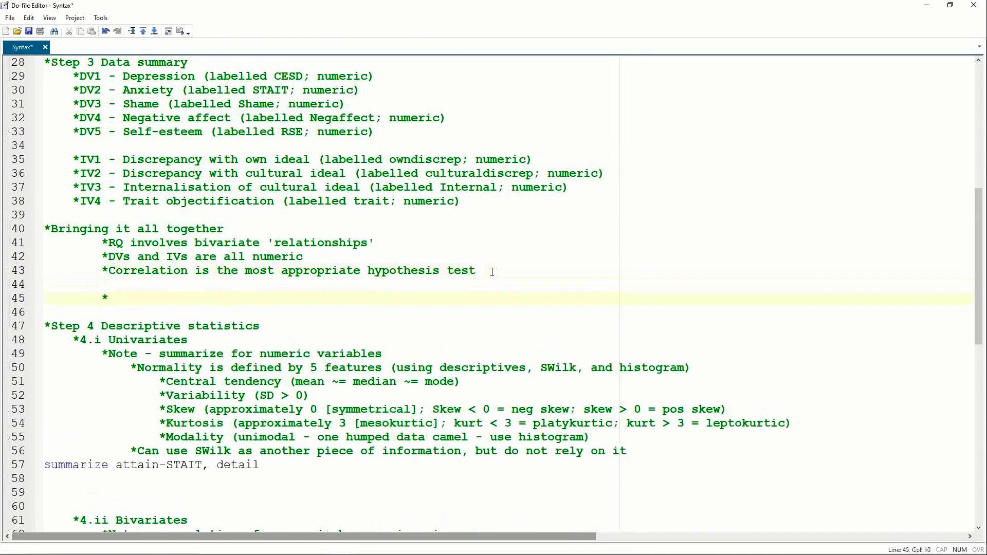
text(Desgin)
key(BackSpace)
key(BackSpace)
key(BackSpace)
key(BackSpace)
text(sign experimental, quasi-experimental, )
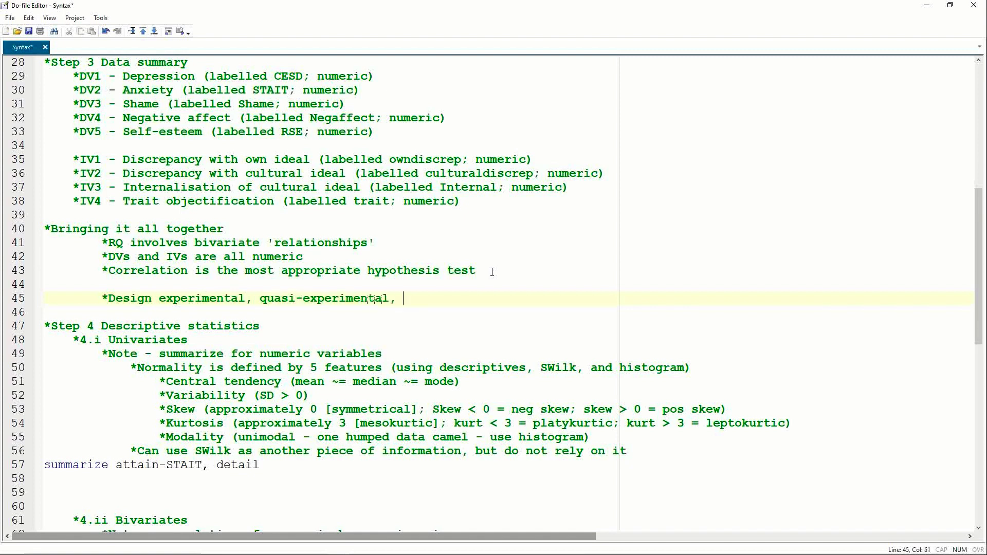
text(correlational)
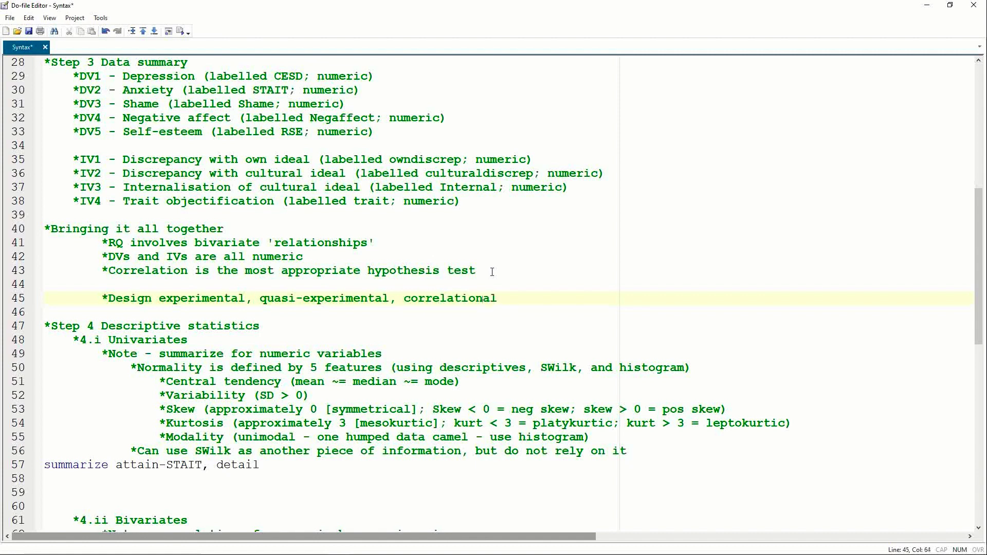
text(/observational)
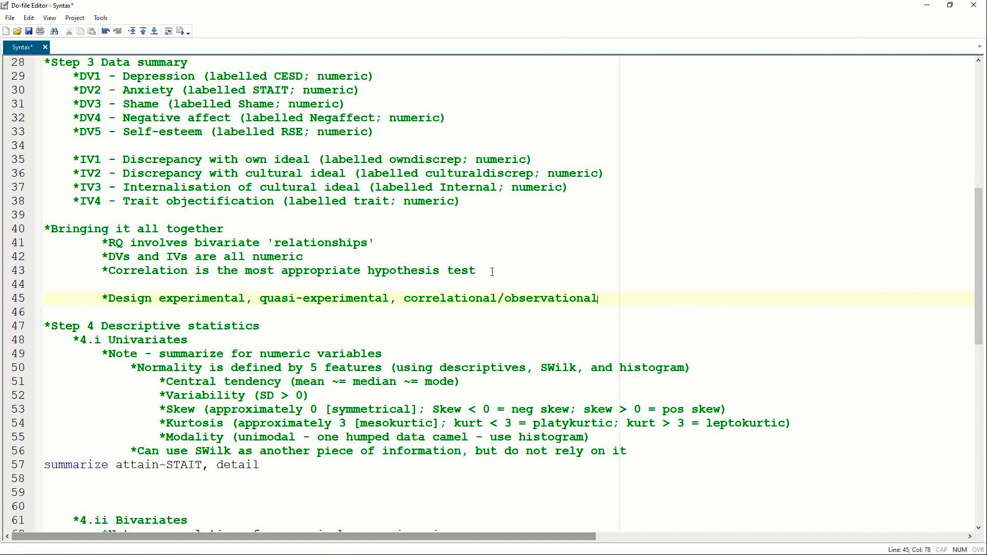
Compare the term "correlational" in the design comment with "Correlation" and "relationships" in the notes above it
scroll(492, 272, down, 4)
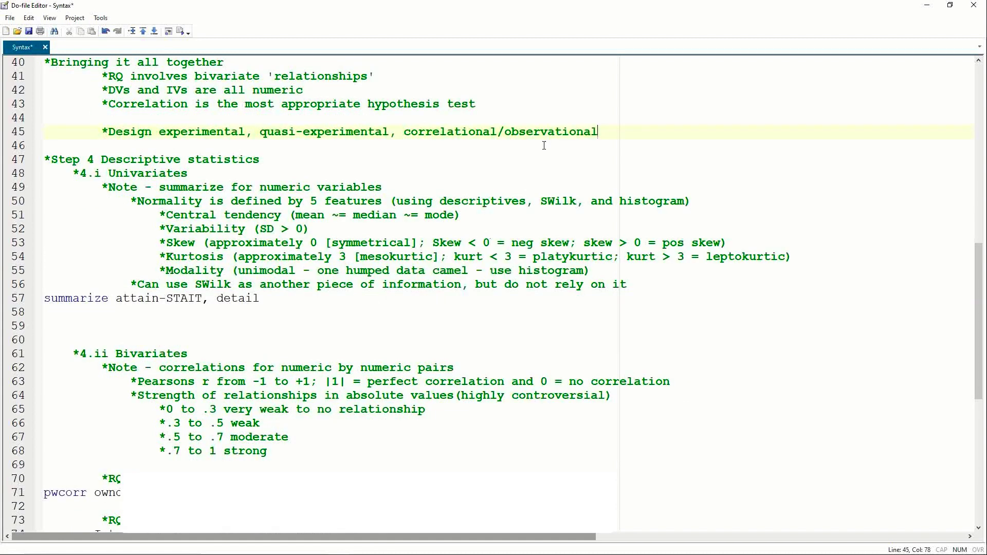
double_click(488, 135)
scroll(489, 140, up, 2)
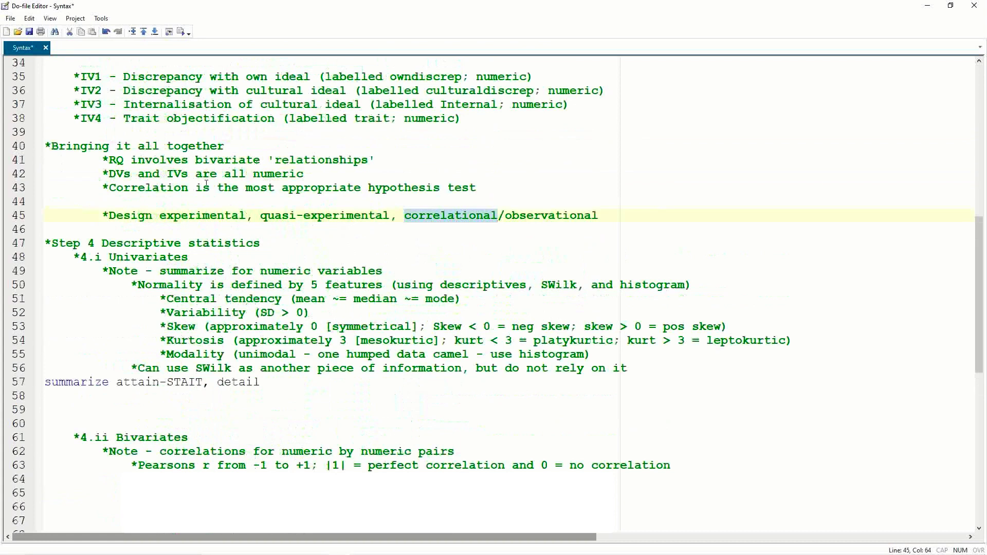
click(194, 188)
double_click(149, 188)
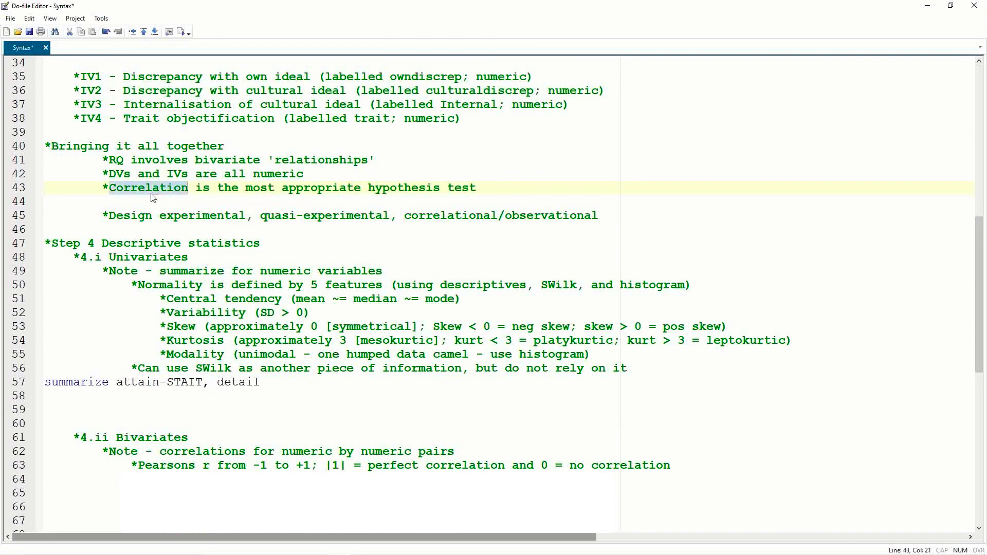
double_click(340, 163)
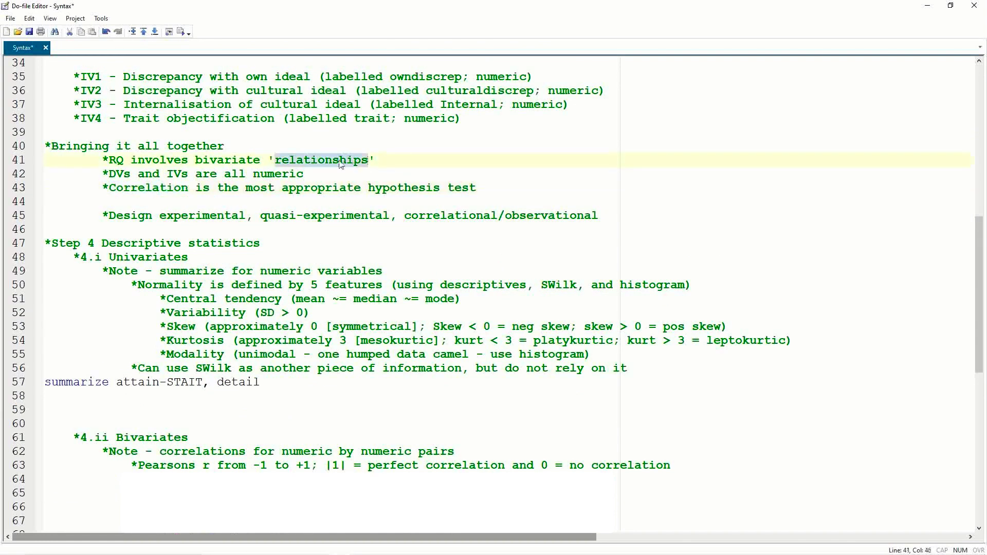